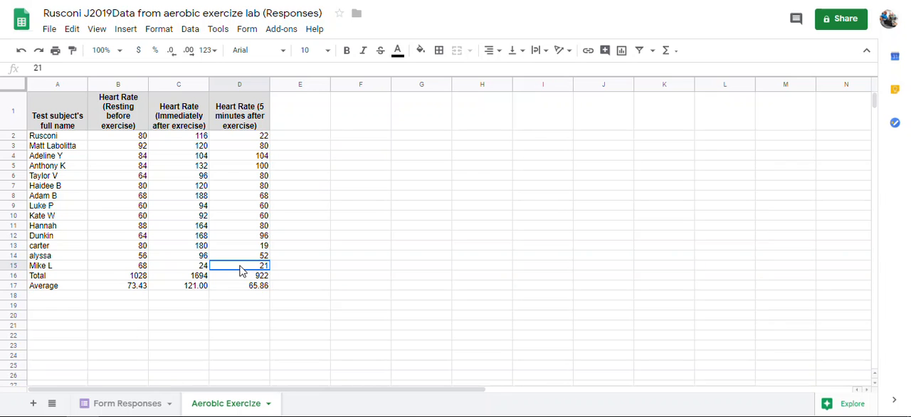
Insert a chart from the heart rate data in A1:D15 and place it beside the table, starting around column E.
left_click_drag(240, 271, 42, 109)
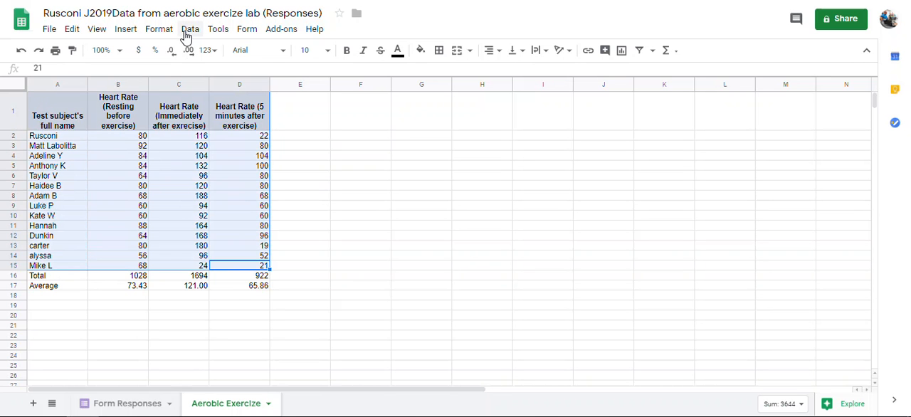
left_click(189, 30)
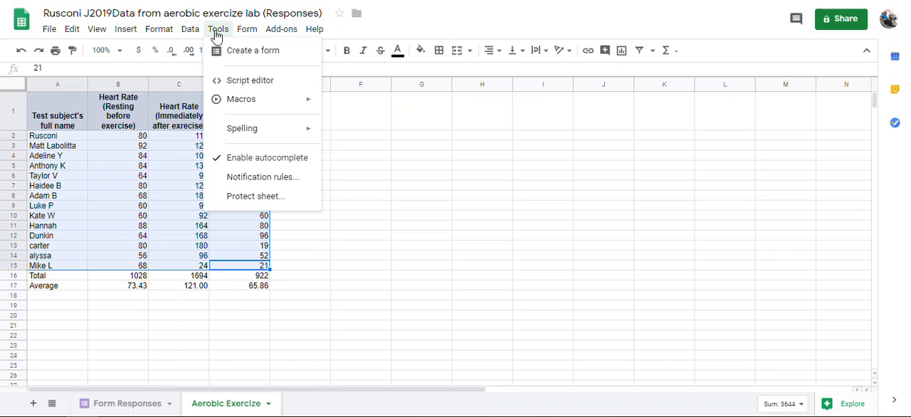
mouse_move(152, 28)
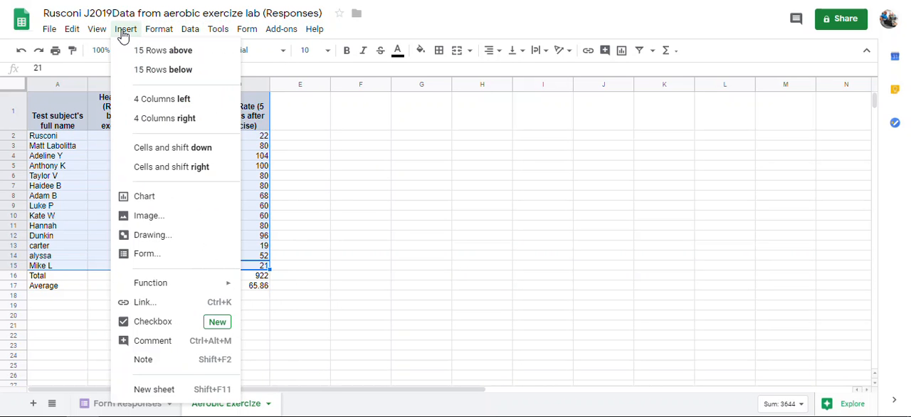
left_click(140, 200)
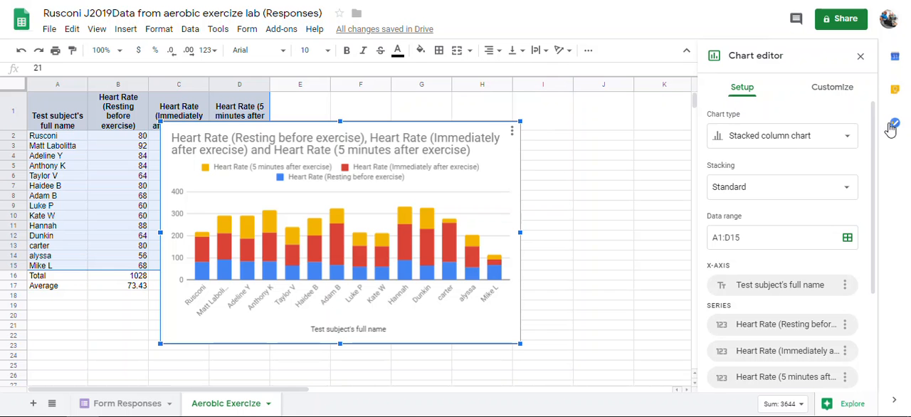
left_click_drag(423, 129, 558, 109)
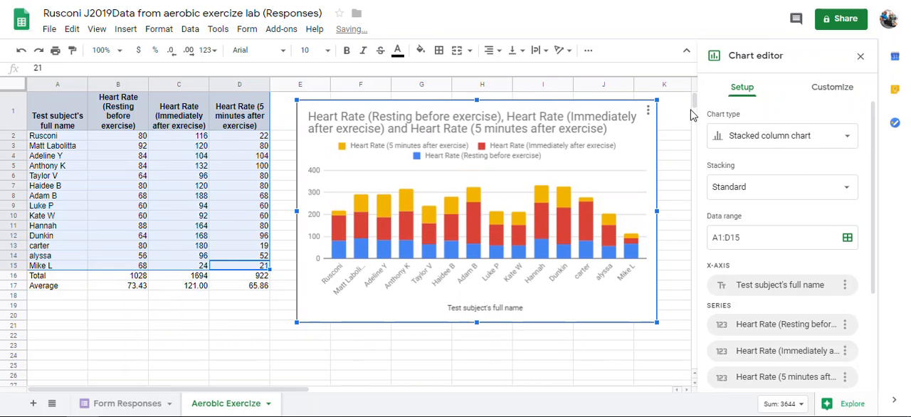
Change the chart to a line chart and switch its rows and columns so each test subject becomes a series.
left_click(766, 137)
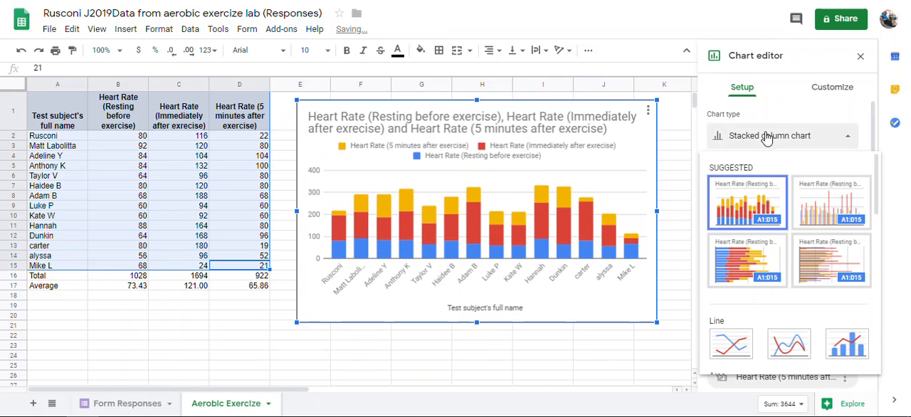
left_click(731, 346)
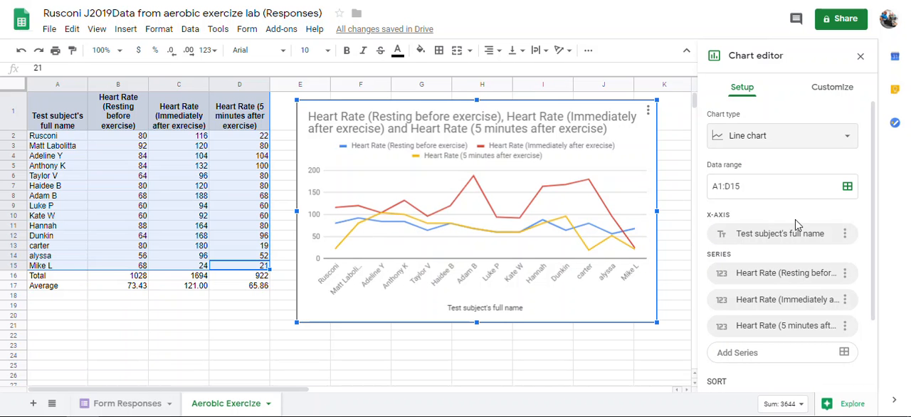
scroll(828, 259, "down", 1)
scroll(828, 259, "down", 3)
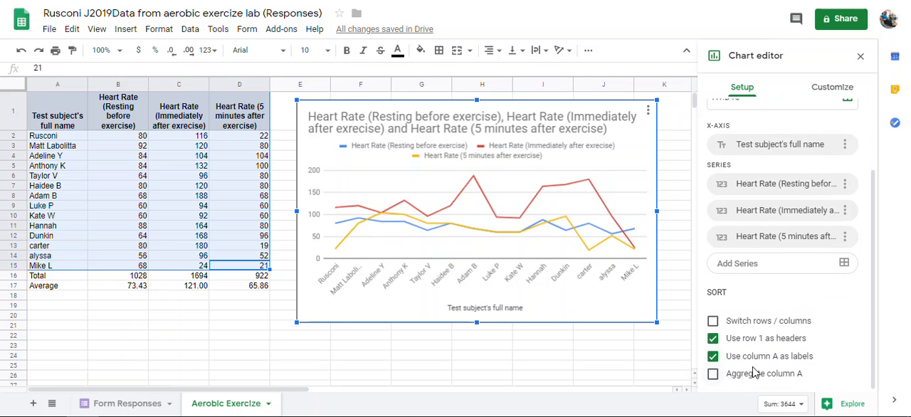
left_click(713, 322)
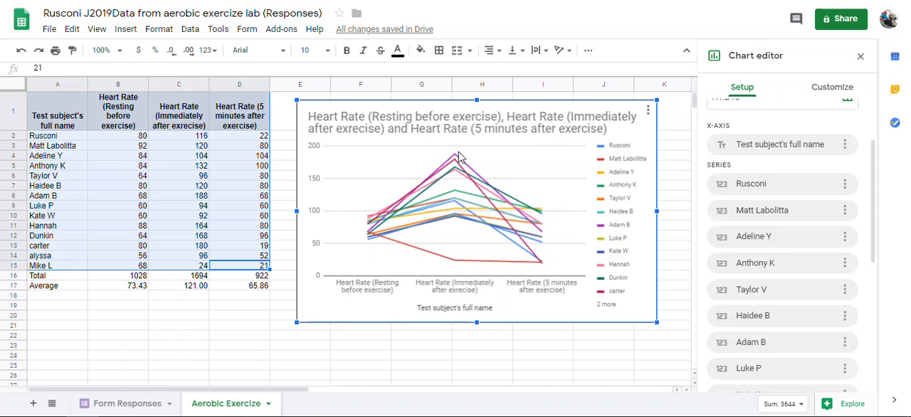
Shift the line chart slightly up and away from the data table, and deselect it.
mouse_move(456, 156)
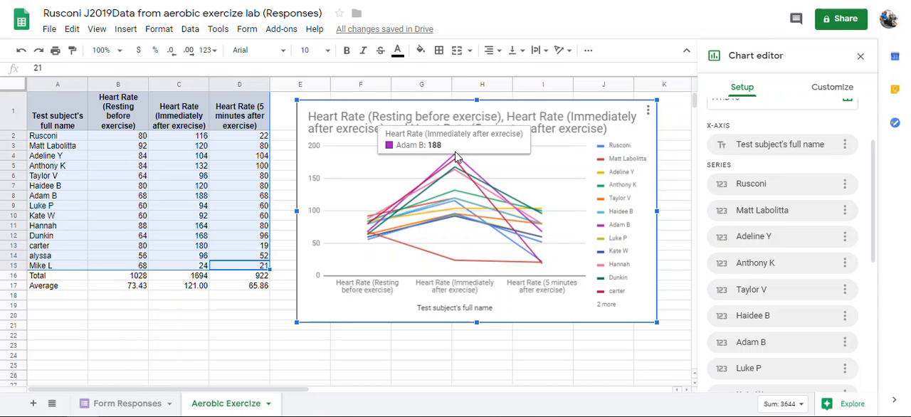
left_click(476, 265)
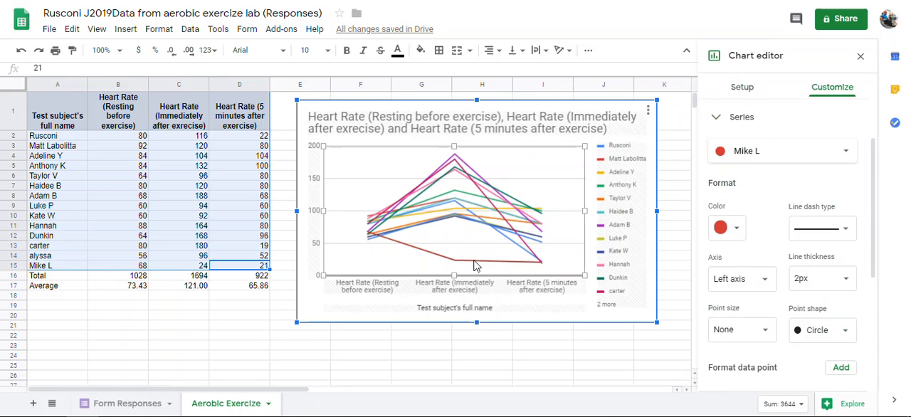
left_click(438, 122)
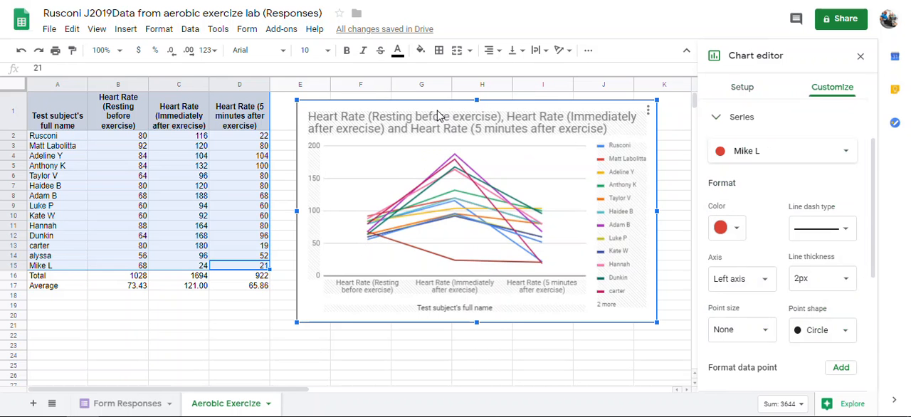
left_click_drag(438, 116, 442, 107)
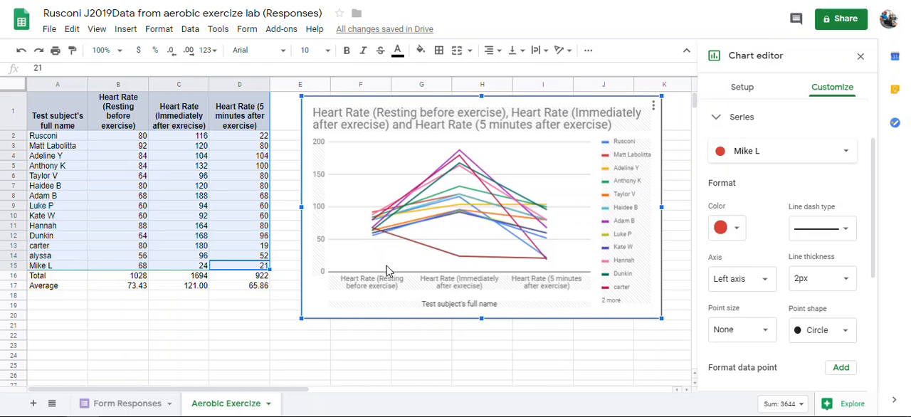
left_click(267, 370)
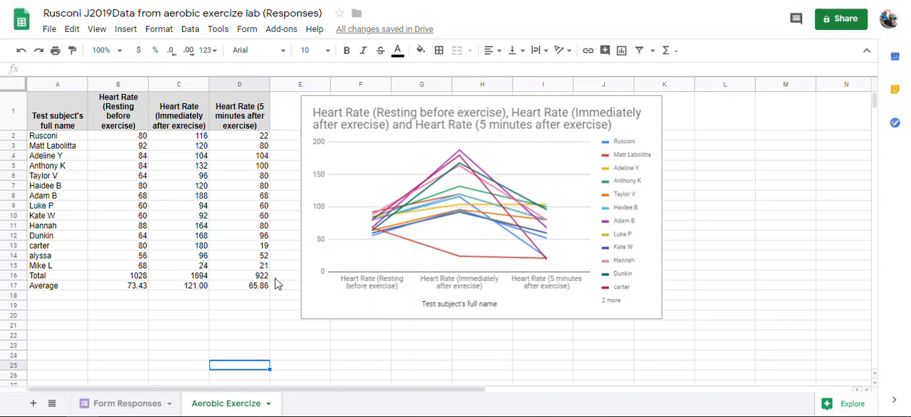
Try to insert a second chart from the Average row A17:D17 combined with the header row A1:D1.
left_click_drag(264, 288, 45, 287)
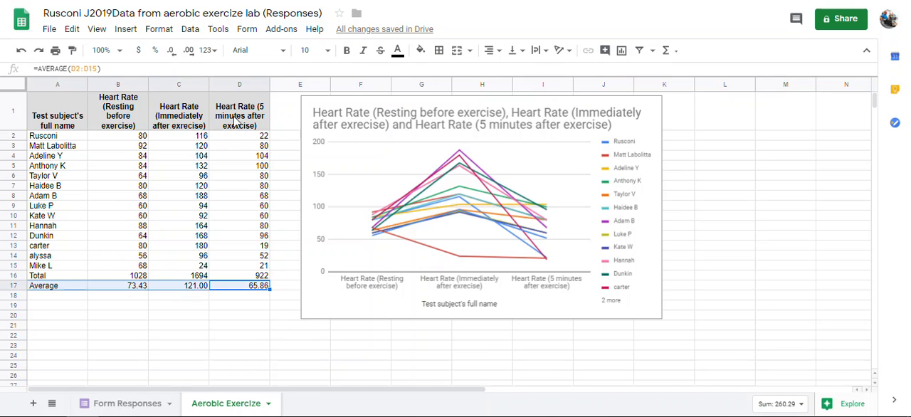
left_click_drag(239, 123, 69, 127)
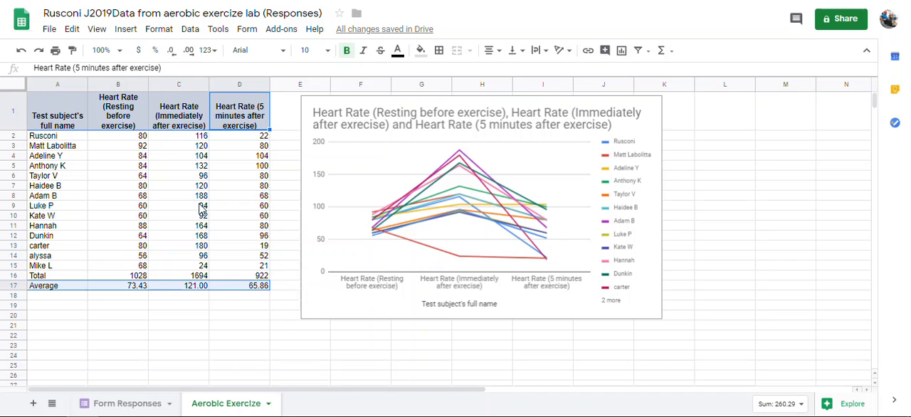
left_click(235, 286)
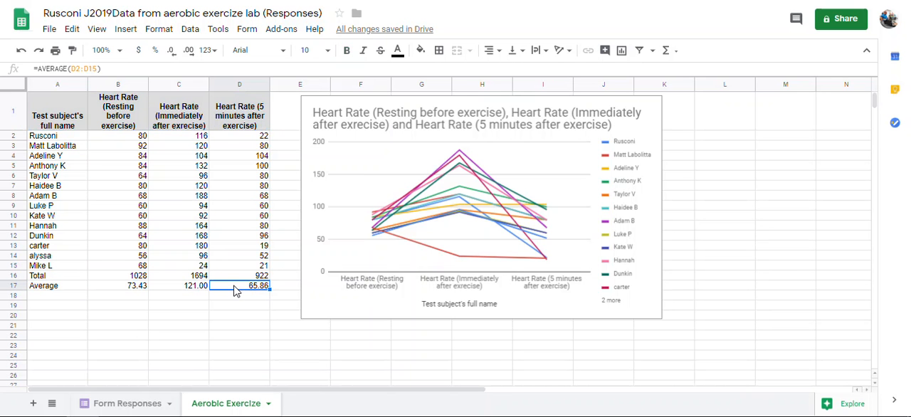
left_click_drag(236, 292, 55, 291)
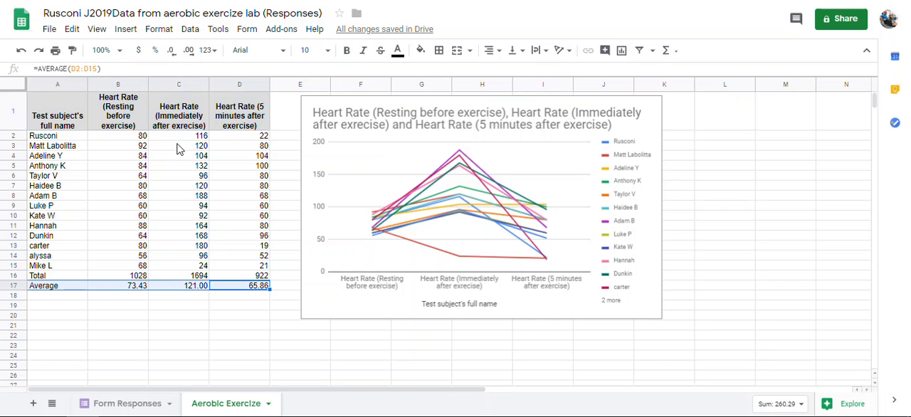
left_click_drag(253, 121, 55, 123)
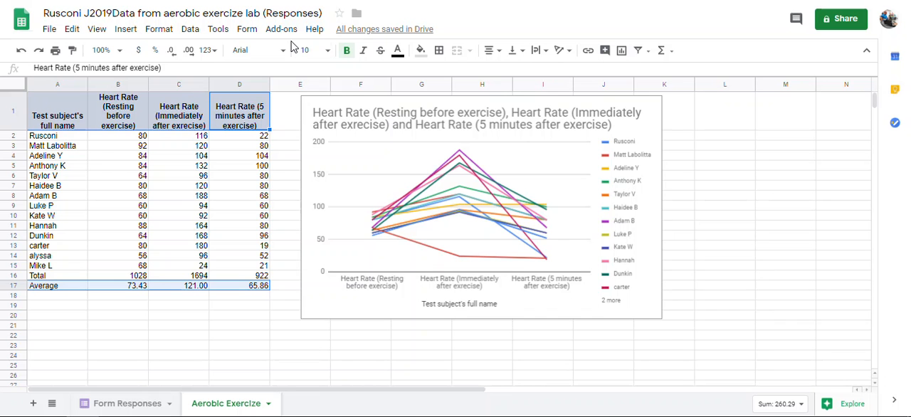
left_click(132, 33)
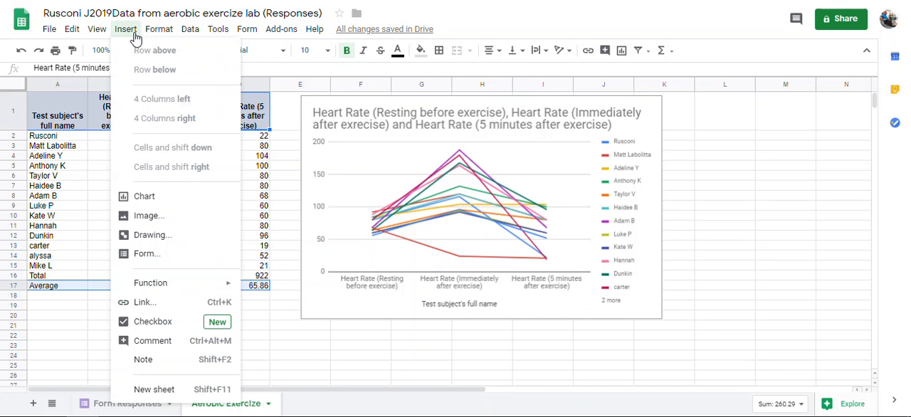
left_click(172, 203)
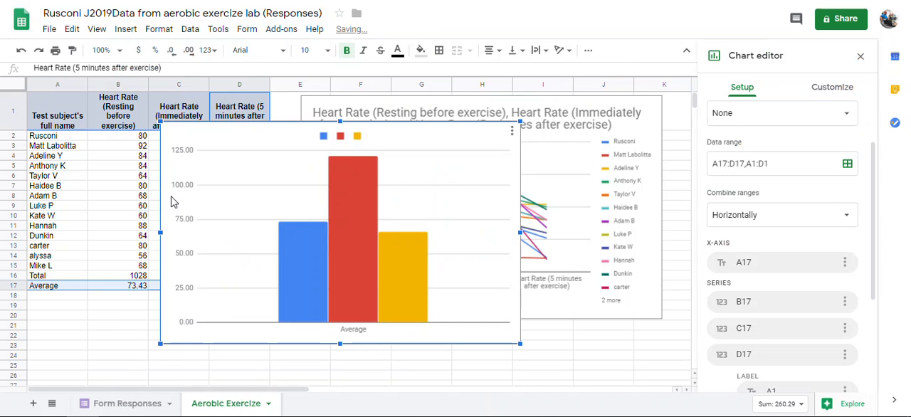
Try Standard stacking with switched rows and columns and column A as headers on the averages chart, and delete that chart.
left_click(768, 125)
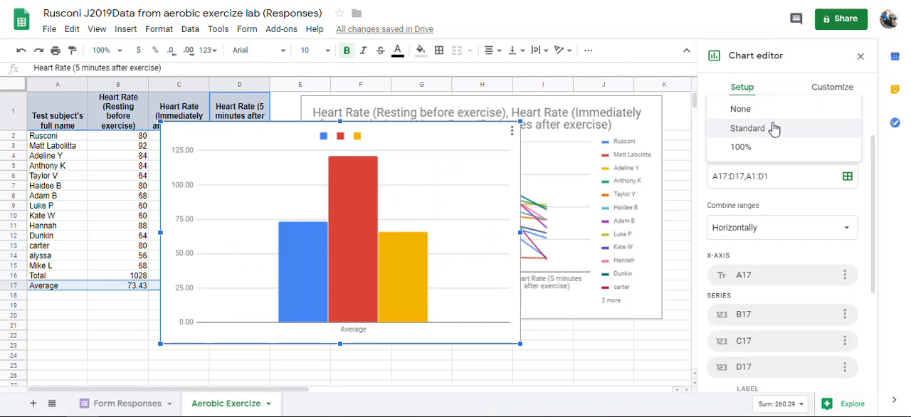
left_click(773, 130)
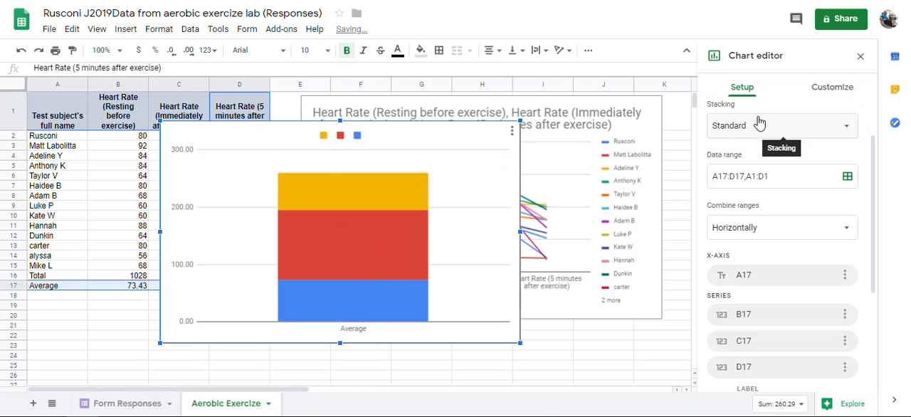
scroll(833, 196, "down", 3)
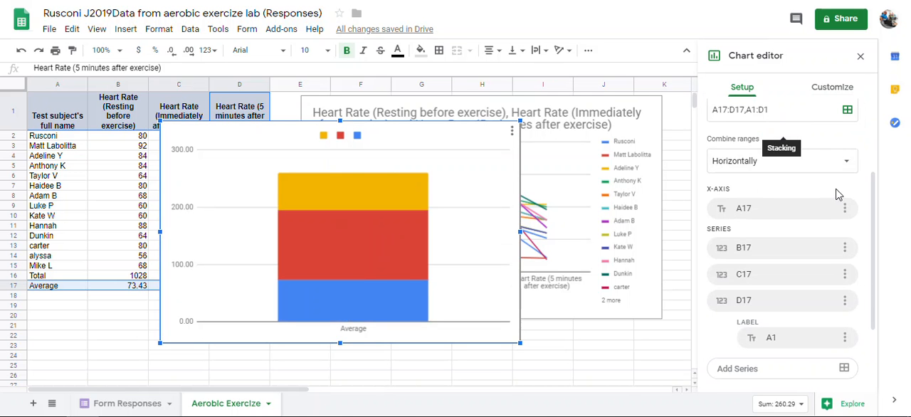
scroll(828, 200, "down", 1)
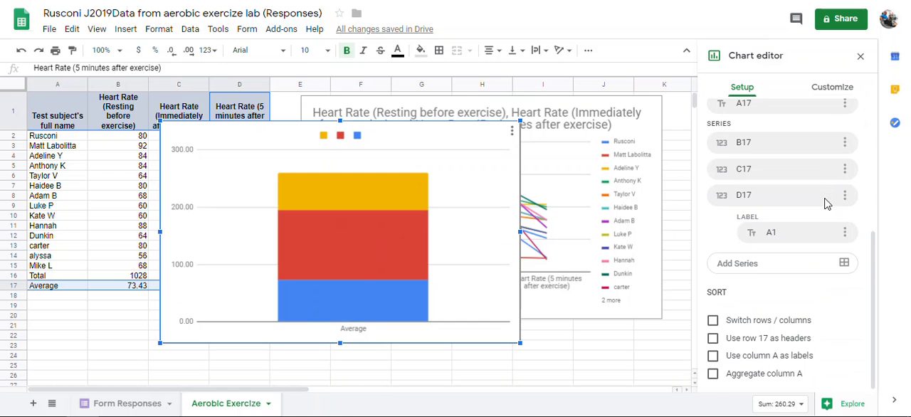
left_click(713, 320)
left_click(713, 339)
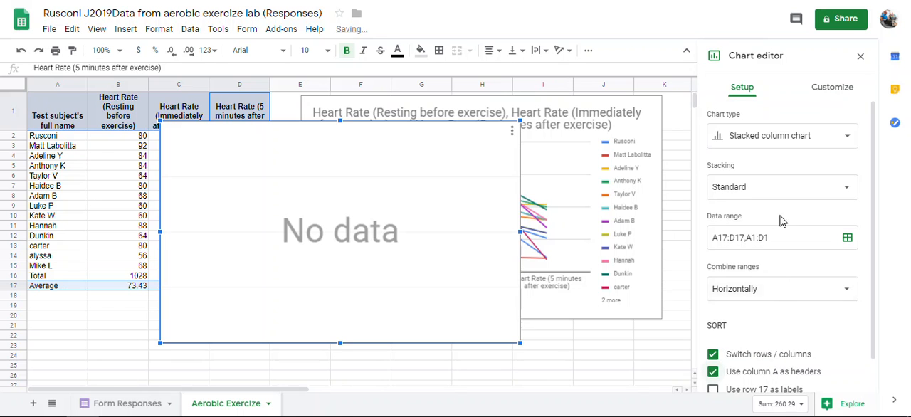
left_click(832, 87)
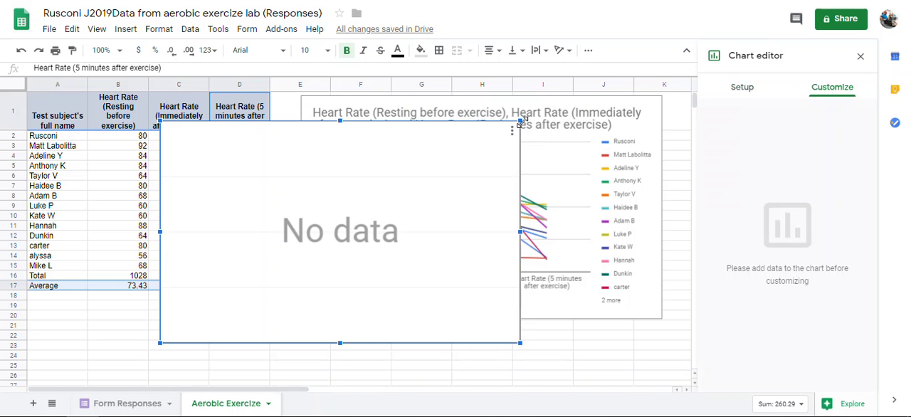
key("Delete")
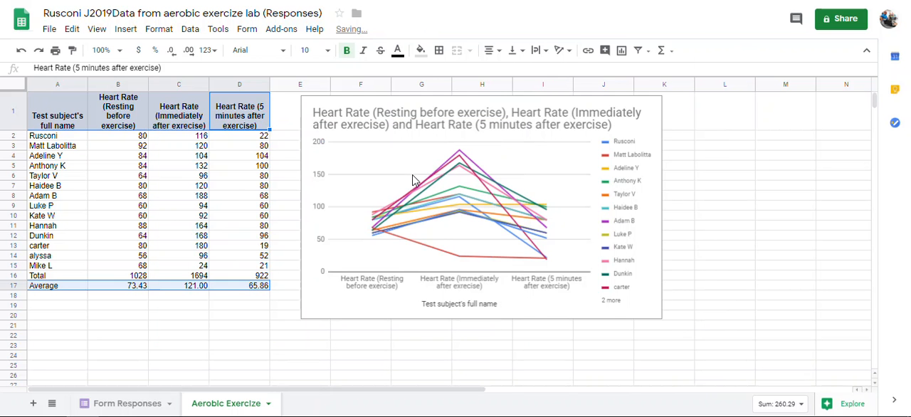
left_click(52, 336)
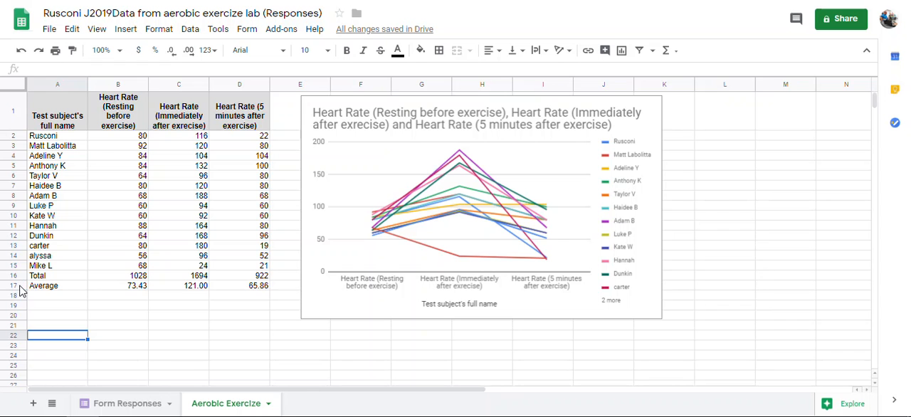
left_click(14, 285)
right_click(18, 284)
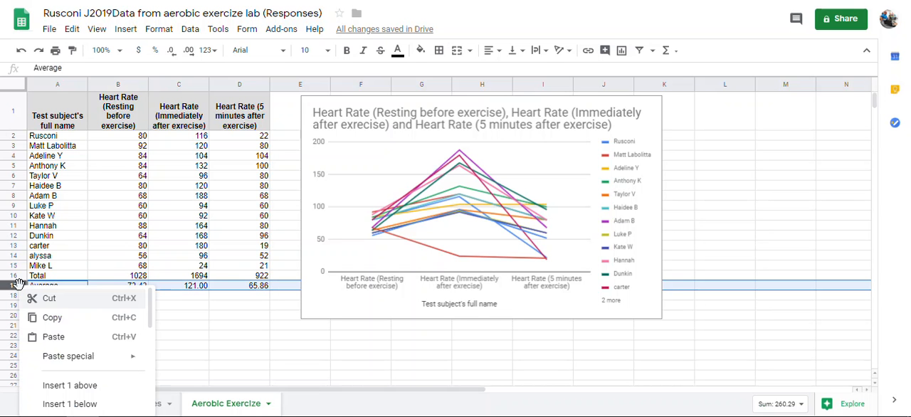
left_click(33, 299)
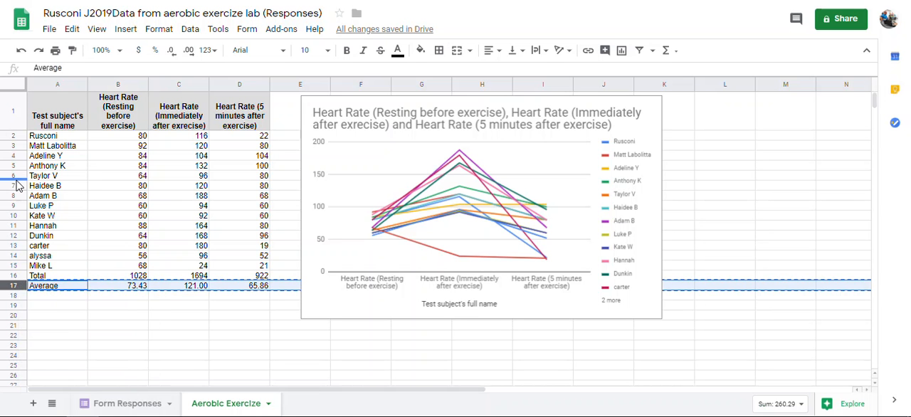
left_click(13, 136)
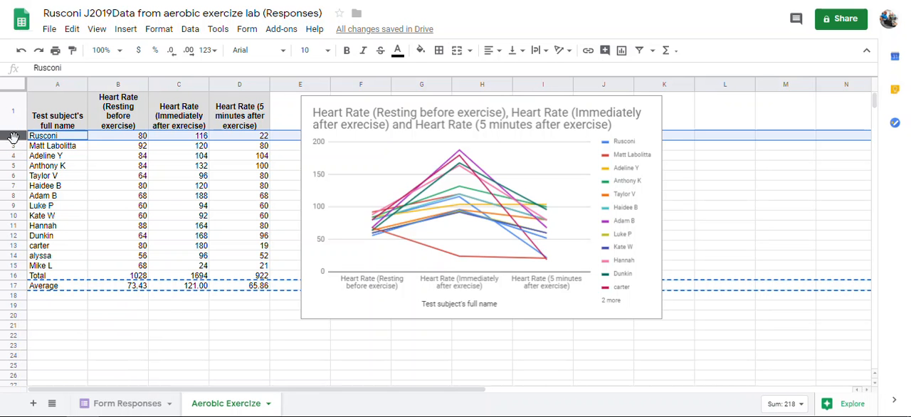
Copy the Average row and insert one blank row above row 2, directly beneath the column headers.
left_click(12, 285)
right_click(13, 284)
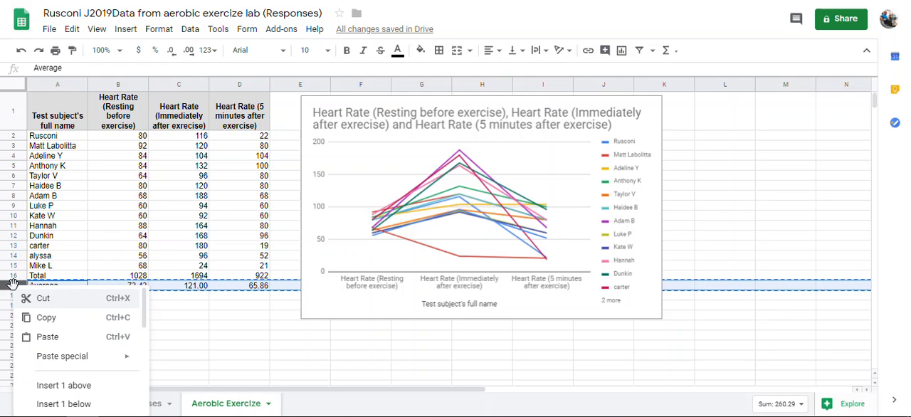
left_click(32, 319)
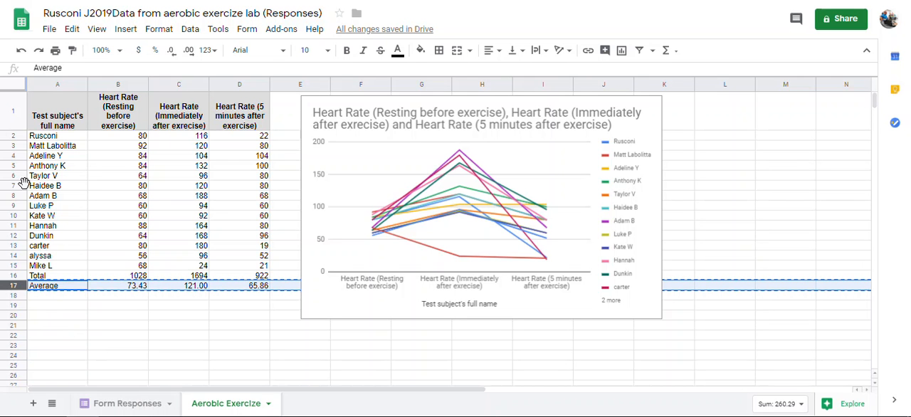
left_click(16, 134)
right_click(16, 135)
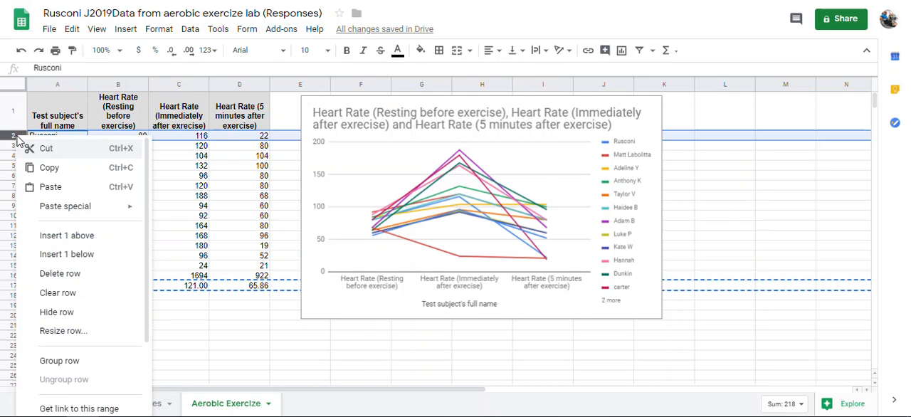
left_click(76, 235)
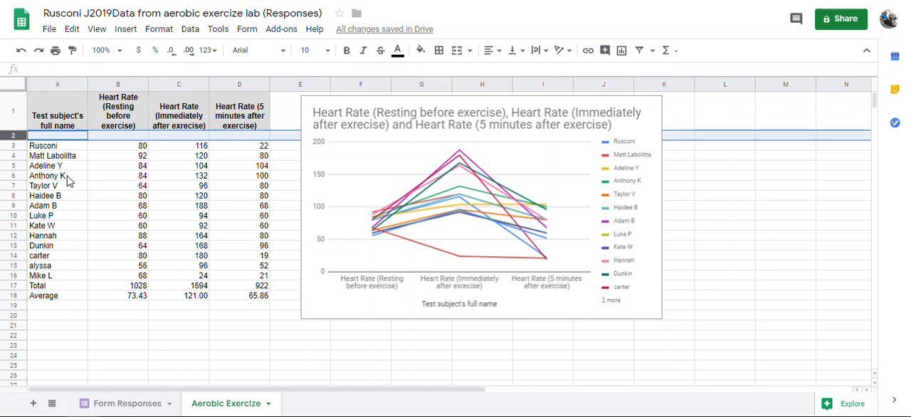
Paste the copied Average row into the blank row 2 beneath the column headers.
key("ctrl+v")
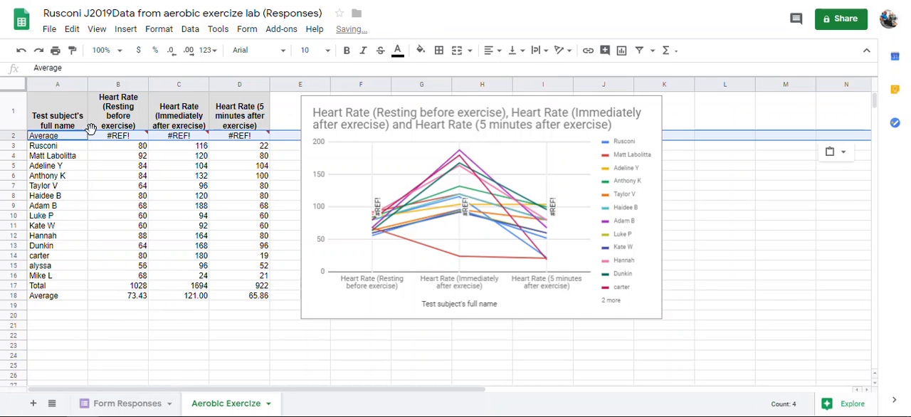
left_click(119, 139)
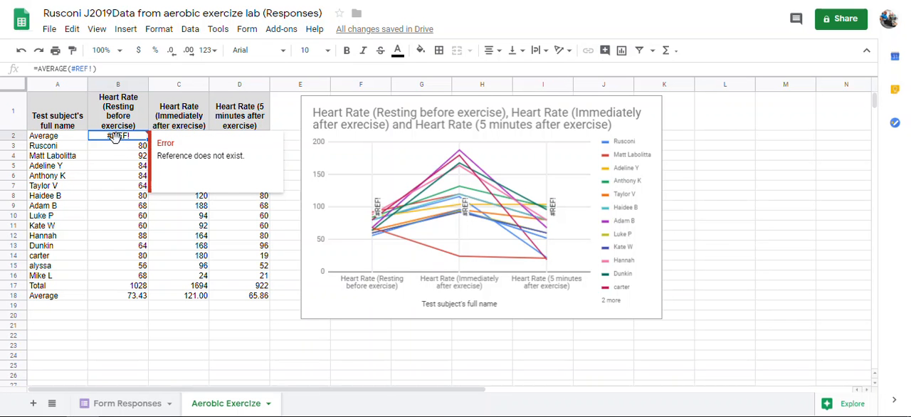
Try to replace the broken reference in B2's AVERAGE formula with the resting heart rate range B3:B16.
double_click(132, 136)
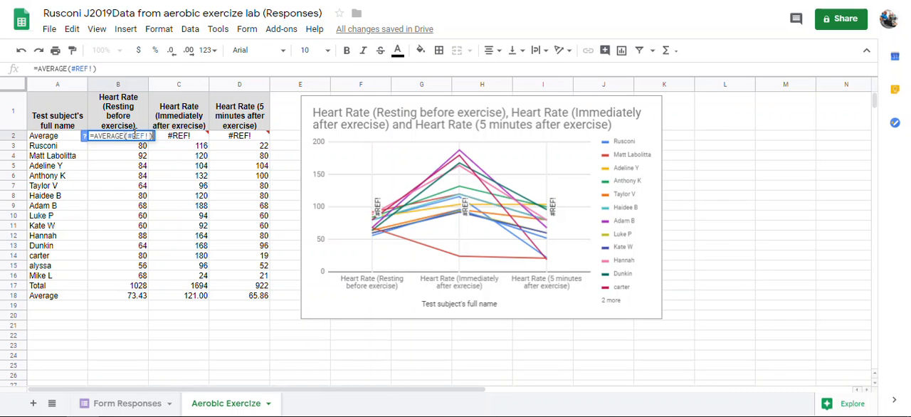
mouse_move(160, 142)
left_click_drag(152, 136, 134, 140)
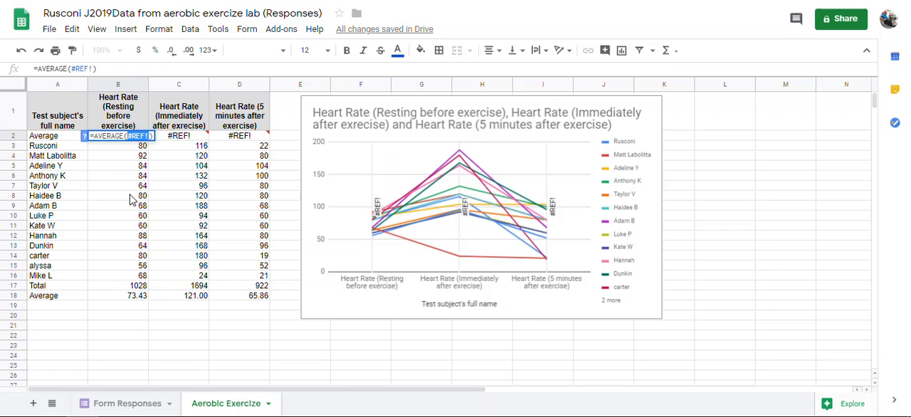
left_click(120, 147)
left_click_drag(121, 149, 119, 179)
left_click_drag(122, 269, 116, 277)
key("Return")
key("Return")
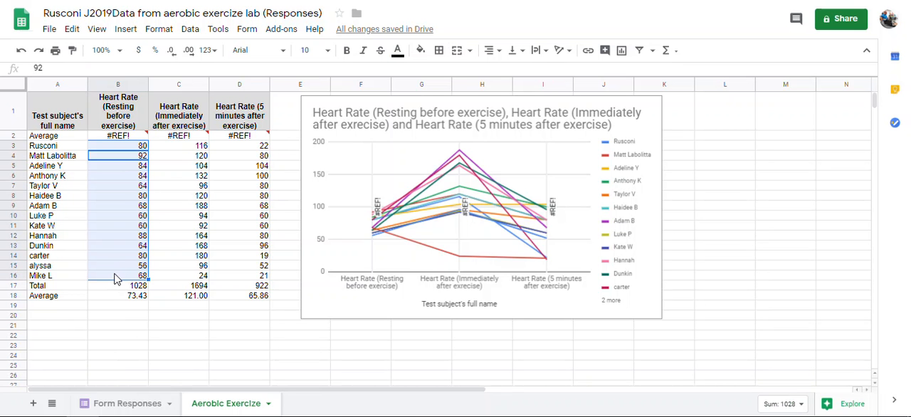
Correct the formula in B2 to =AVERAGE(B3:B16) and fill it across to C2:D2.
left_click(133, 138)
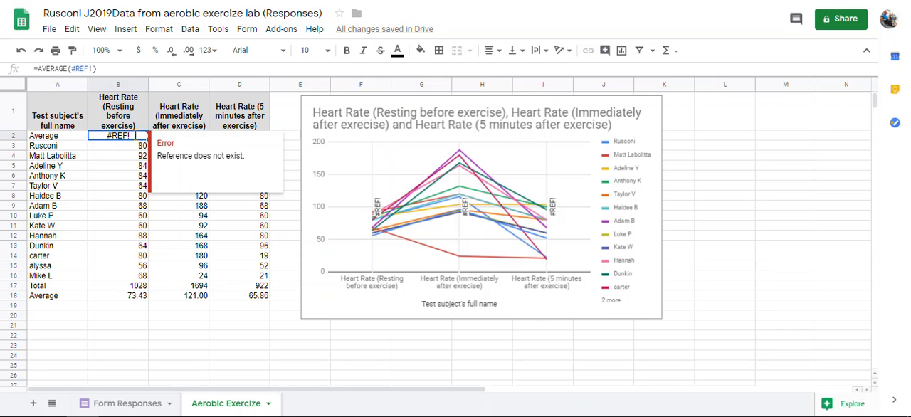
triple_click(132, 138)
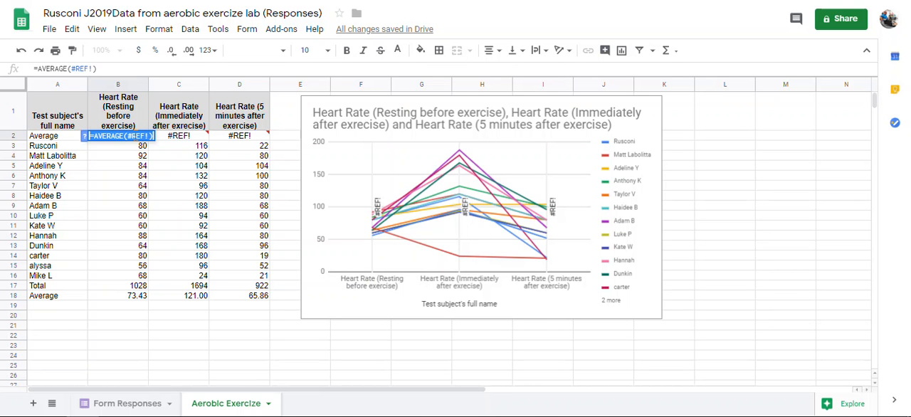
left_click(133, 137)
left_click_drag(130, 137, 173, 142)
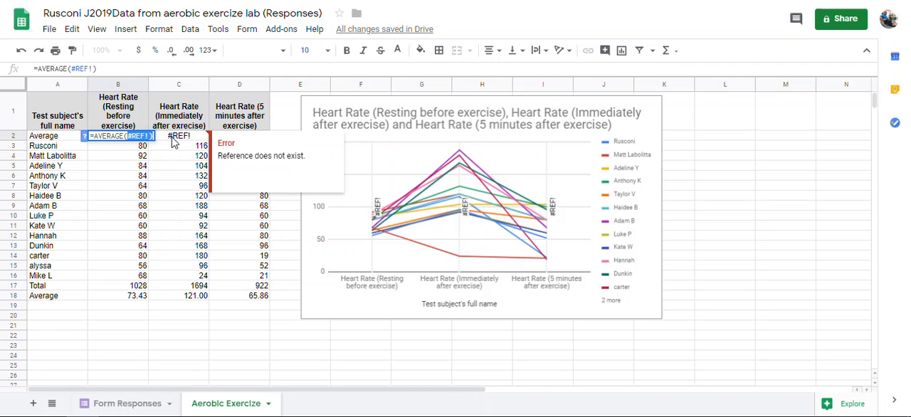
key("BackSpace")
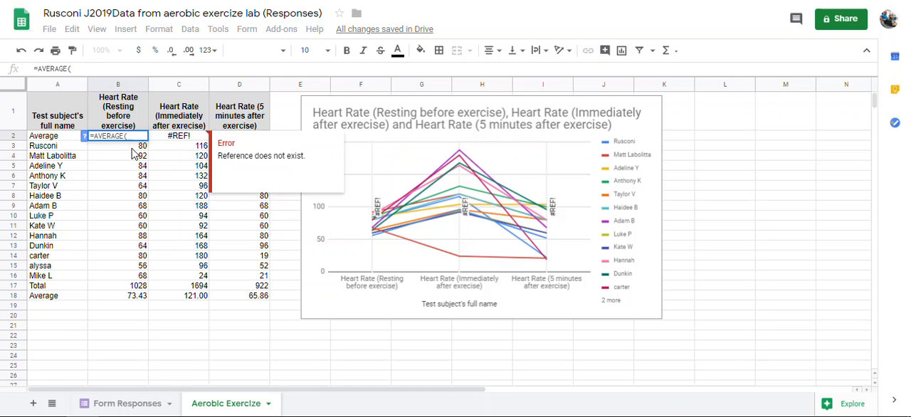
left_click_drag(133, 147, 139, 281)
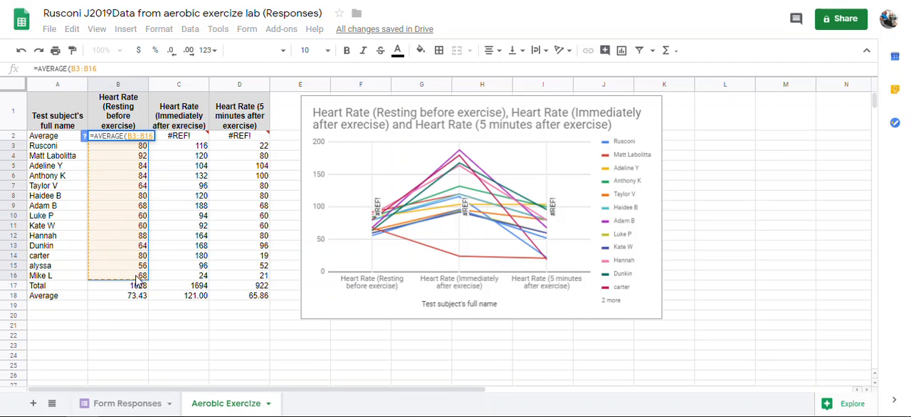
key("Return")
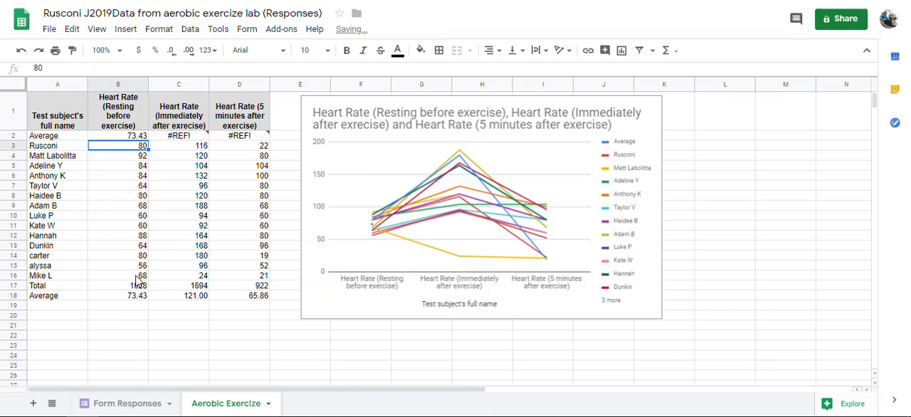
left_click(133, 136)
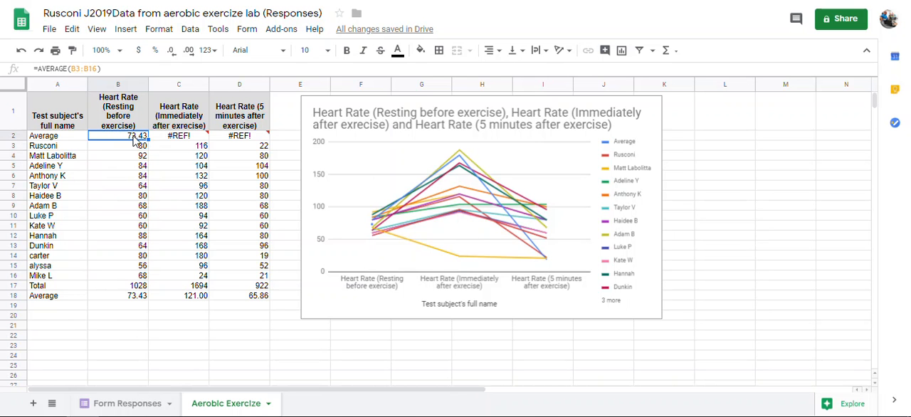
left_click_drag(149, 138, 248, 140)
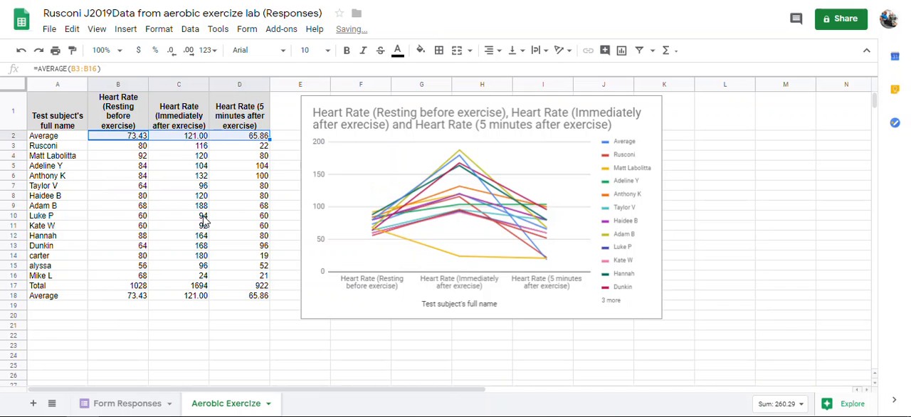
Insert a chart from the heart rate headers and averages in B1:D2.
left_click_drag(242, 140, 114, 120)
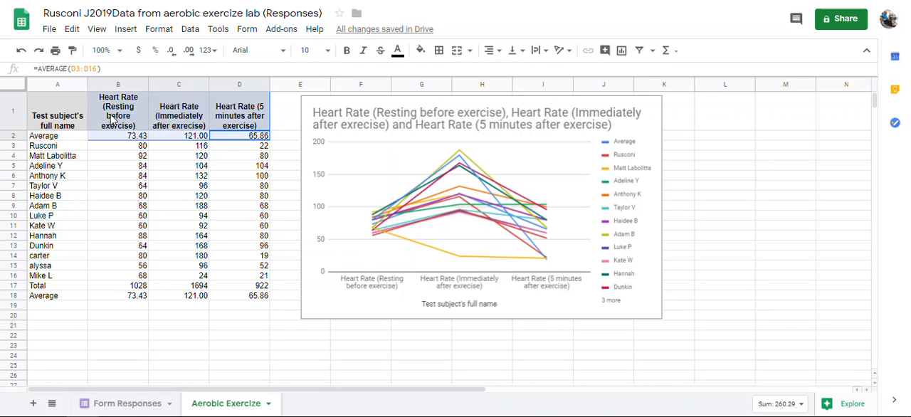
left_click(255, 140)
left_click_drag(255, 141, 122, 121)
left_click(126, 29)
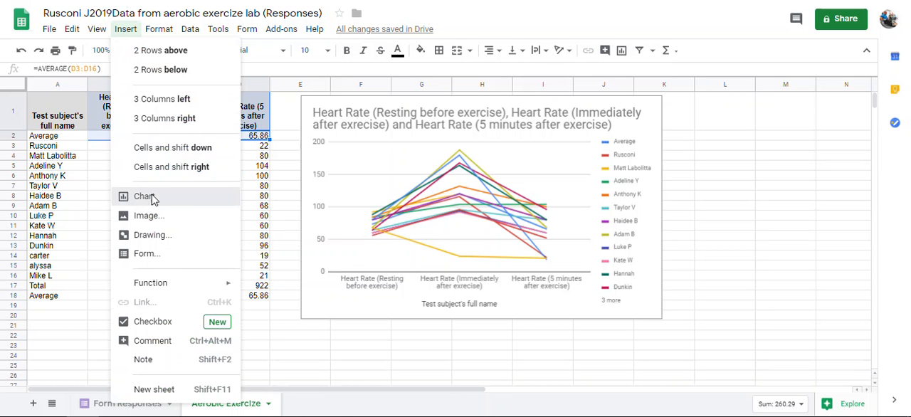
left_click(151, 197)
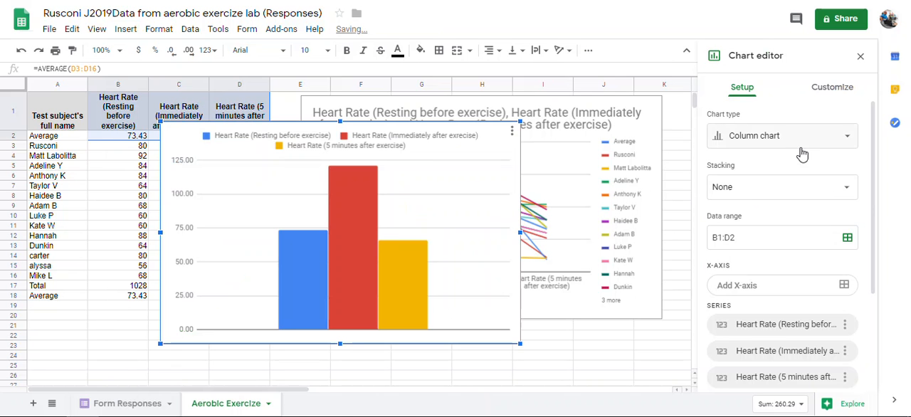
Change the averages chart to a line chart and switch its rows and columns.
left_click(764, 142)
left_click(745, 196)
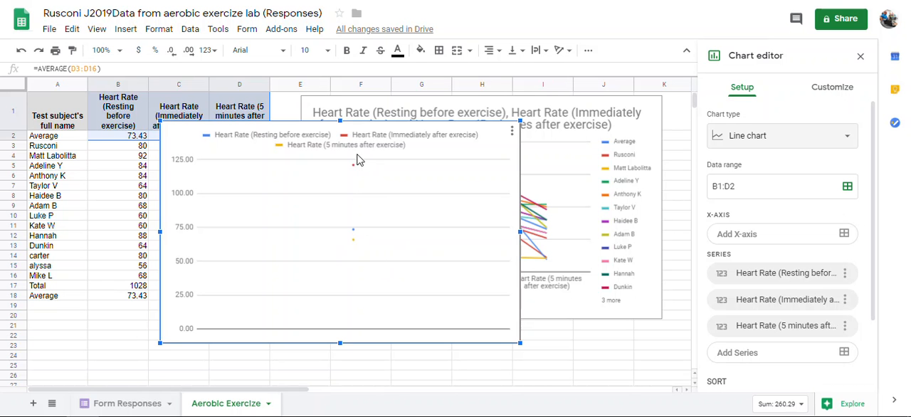
scroll(831, 263, "down", 3)
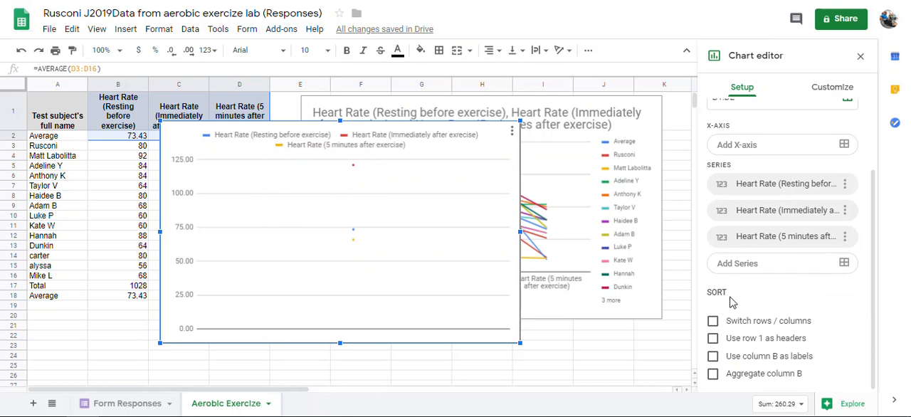
left_click(713, 322)
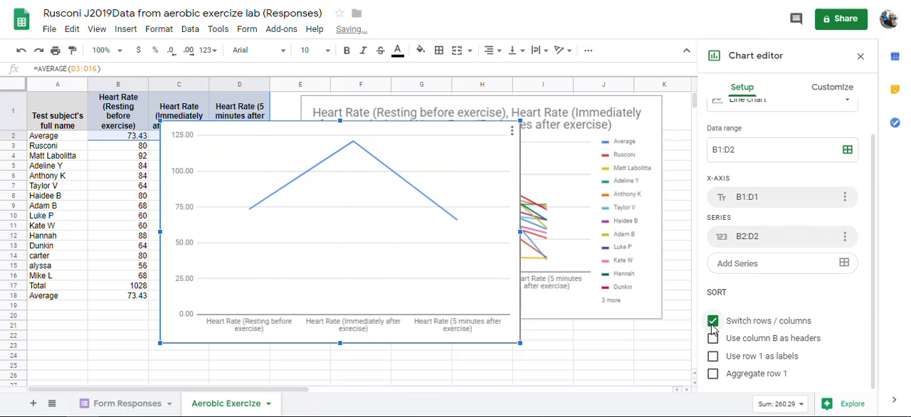
Move the averages line chart below the data table and the first chart, starting near row 21.
left_click_drag(322, 183, 279, 389)
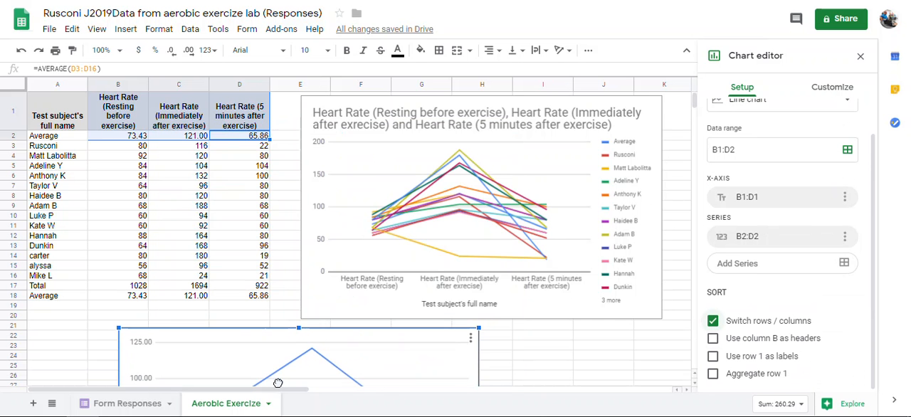
scroll(598, 304, "down", 2)
scroll(598, 304, "up", 1)
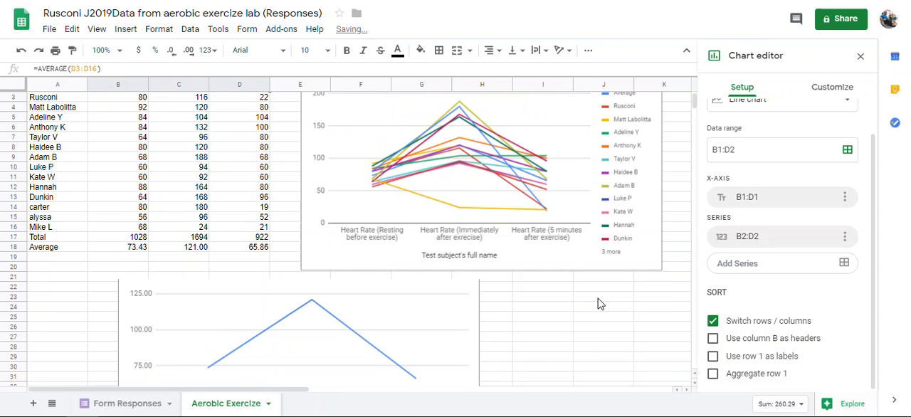